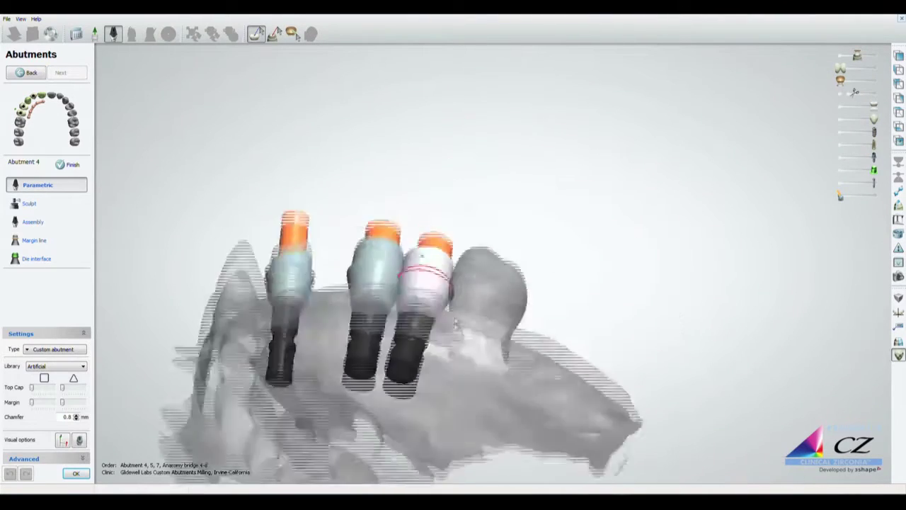
Step: Drag abutment 4's margin contour down to the gum line, then select abutment 5
{"action": "right_click_drag", "start_coordinate": [455, 324], "coordinate": [566, 238]}
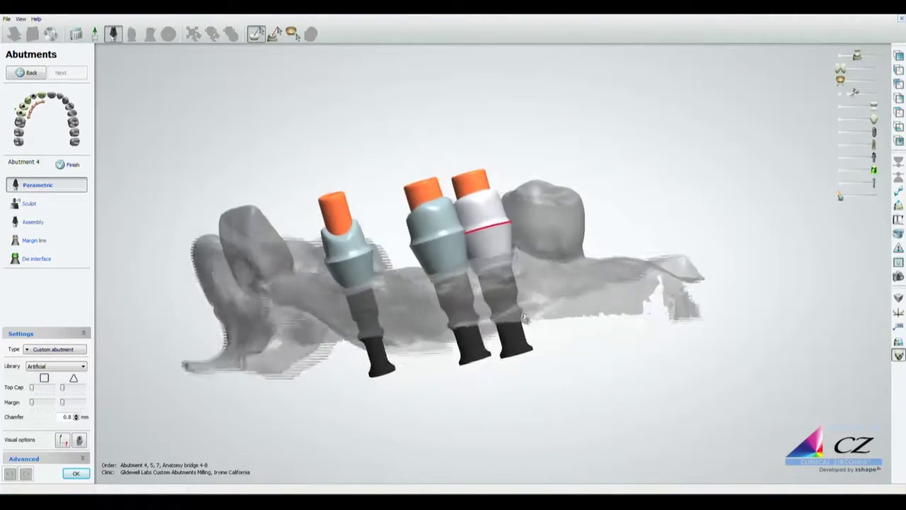
{"action": "right_click_drag", "start_coordinate": [494, 271], "coordinate": [488, 281]}
{"action": "scroll", "coordinate": [530, 238], "scroll_direction": "up", "scroll_amount": 10}
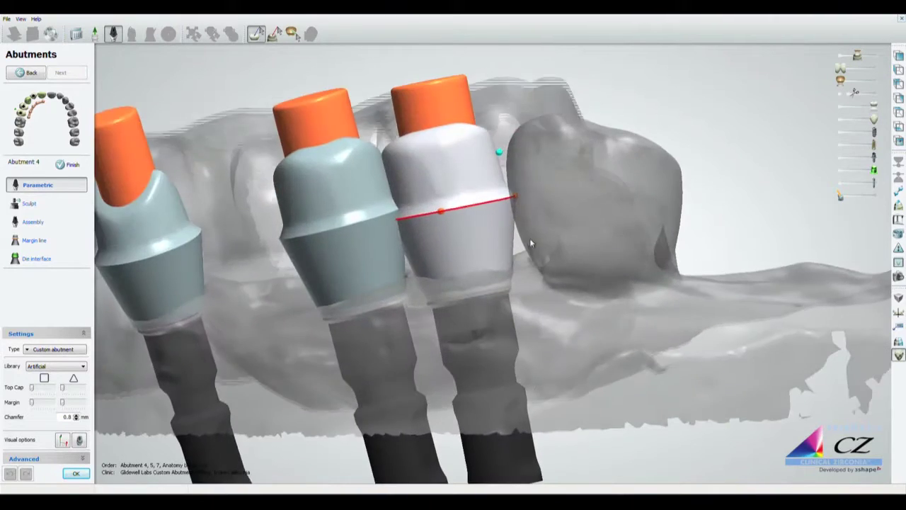
{"action": "left_click_drag", "start_coordinate": [494, 194], "coordinate": [514, 302]}
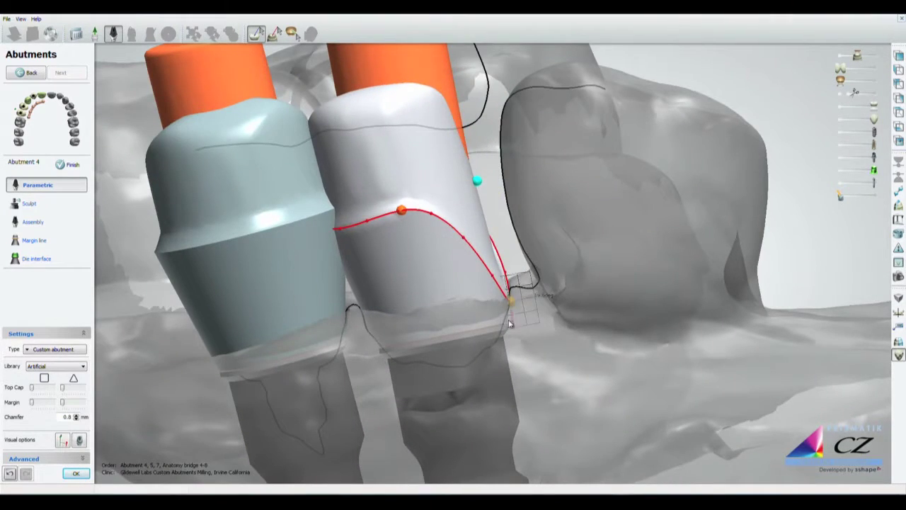
{"action": "scroll", "coordinate": [509, 323], "scroll_direction": "down", "scroll_amount": 5}
{"action": "scroll", "coordinate": [420, 309], "scroll_direction": "up", "scroll_amount": 8}
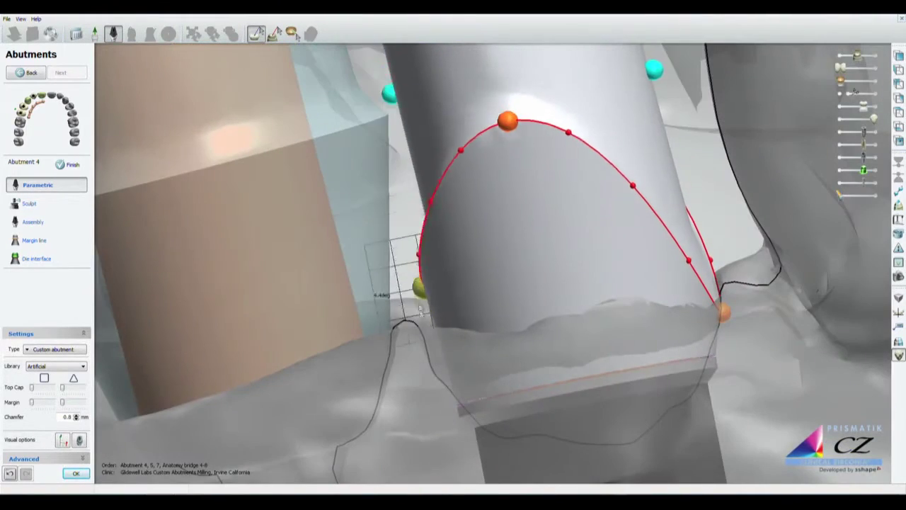
{"action": "right_click_drag", "start_coordinate": [420, 309], "coordinate": [628, 347]}
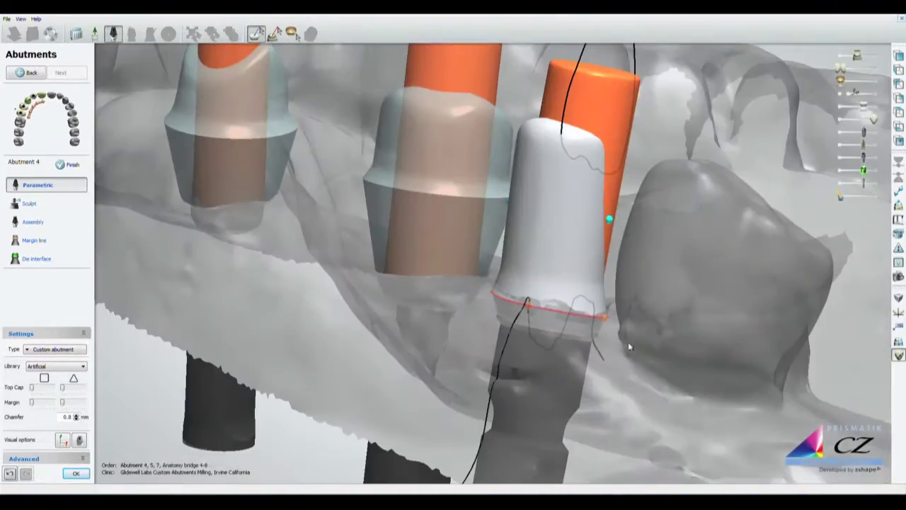
{"action": "left_click", "coordinate": [664, 328]}
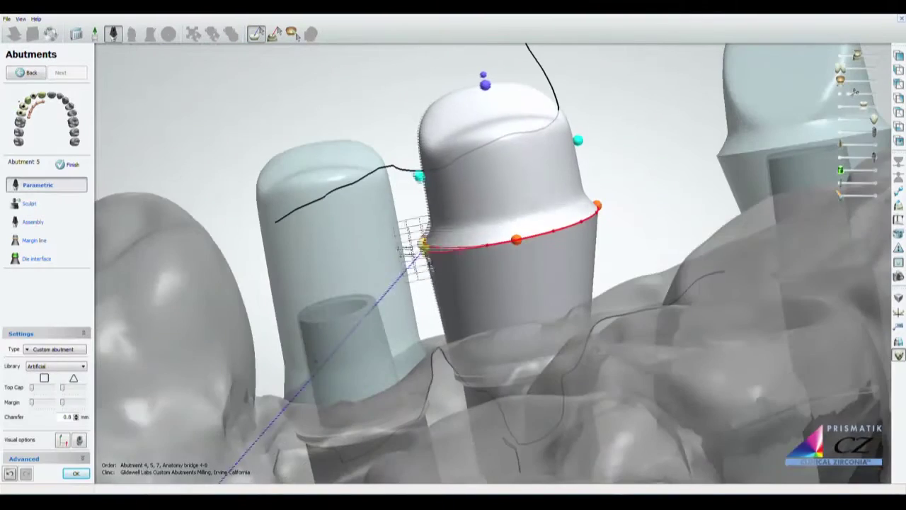
Step: Pull abutment 5's margin line down to the gum, then select abutment 7 and orbit around it
{"action": "left_click_drag", "start_coordinate": [427, 243], "coordinate": [434, 368]}
{"action": "right_click_drag", "start_coordinate": [435, 368], "coordinate": [597, 364]}
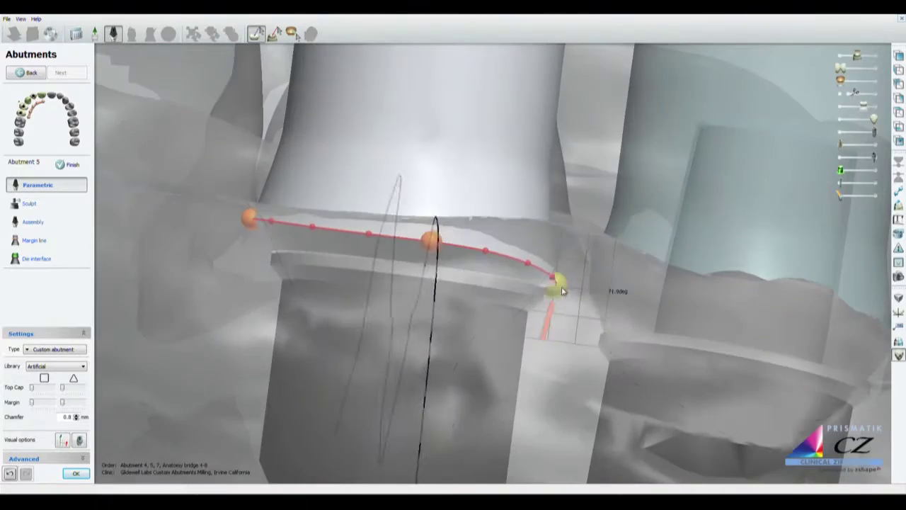
{"action": "left_click", "coordinate": [566, 265]}
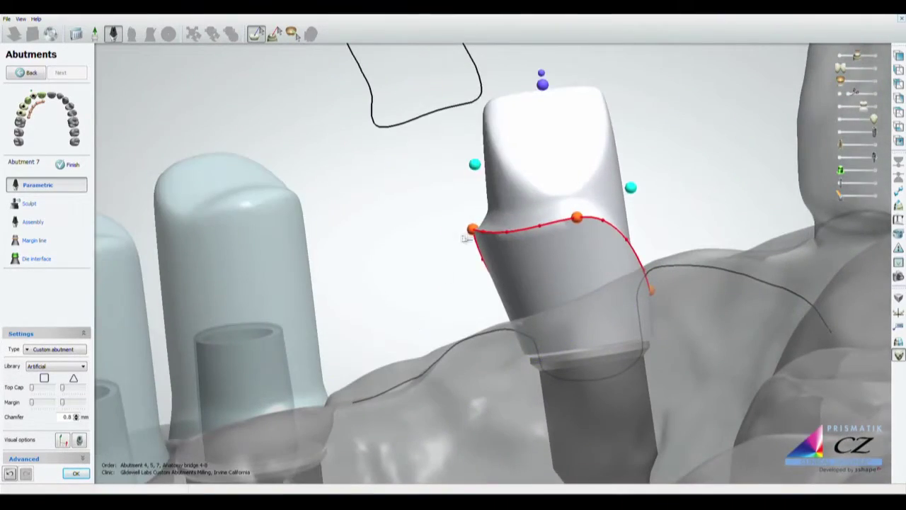
{"action": "right_click_drag", "start_coordinate": [465, 238], "coordinate": [629, 240]}
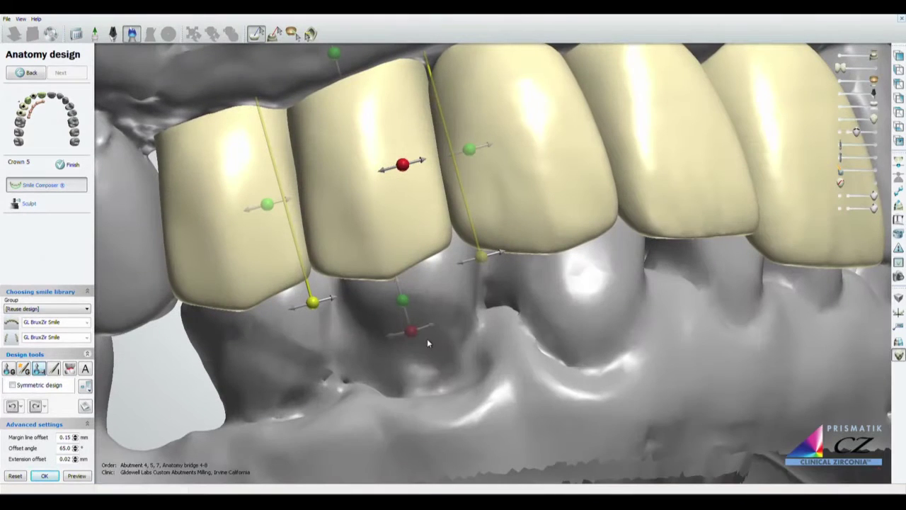
Step: Rotate the arch to check the placed crowns from the inside and the biting surfaces
{"action": "right_click_drag", "start_coordinate": [316, 302], "coordinate": [479, 330]}
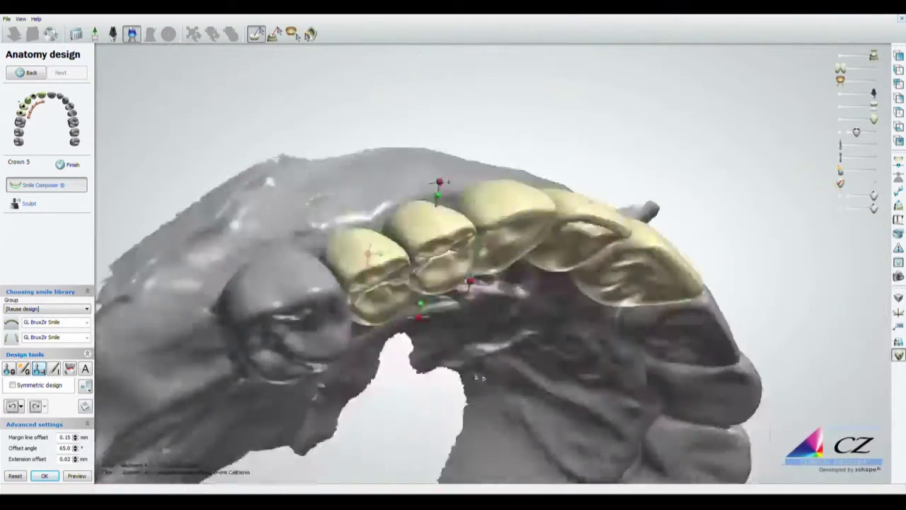
{"action": "right_click_drag", "start_coordinate": [456, 332], "coordinate": [520, 343]}
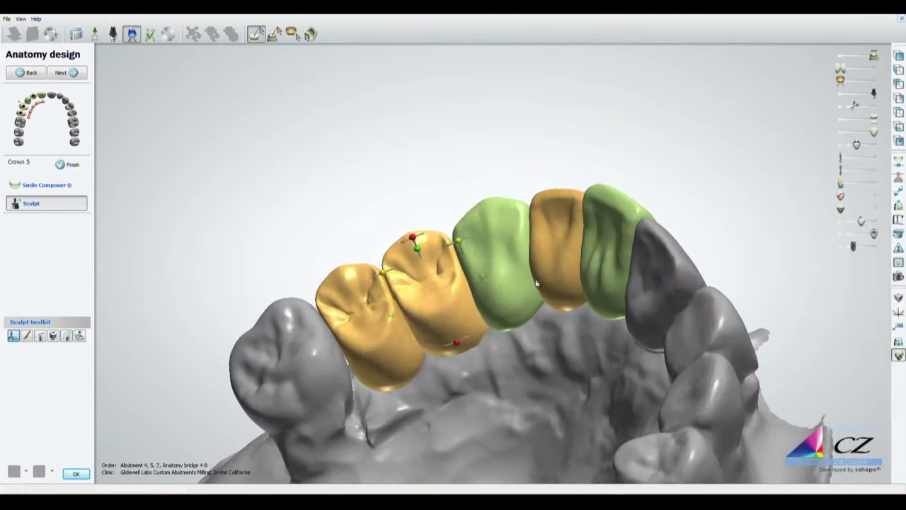
Step: Select the Wax knife, pick pontic crown 6, then switch to the Morphing tool
{"action": "left_click", "coordinate": [40, 335]}
{"action": "scroll", "coordinate": [443, 336], "scroll_direction": "up", "scroll_amount": 10}
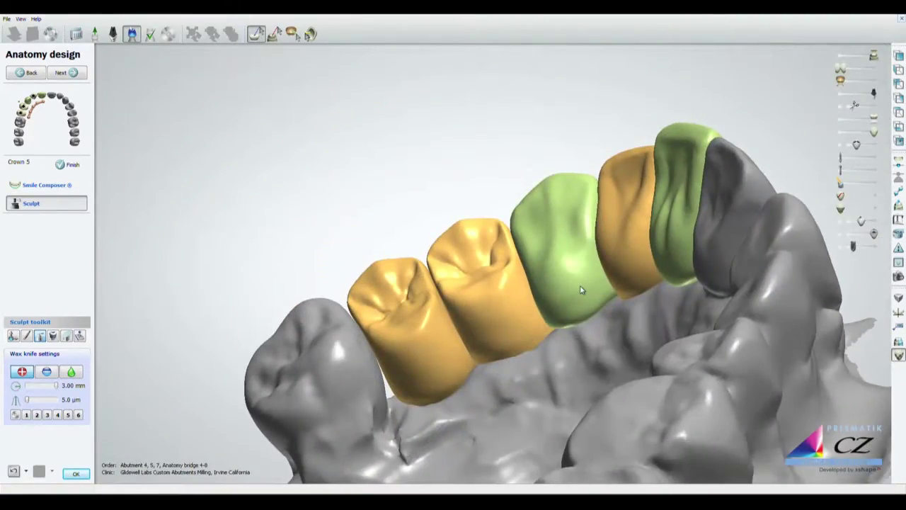
{"action": "left_click", "coordinate": [579, 285]}
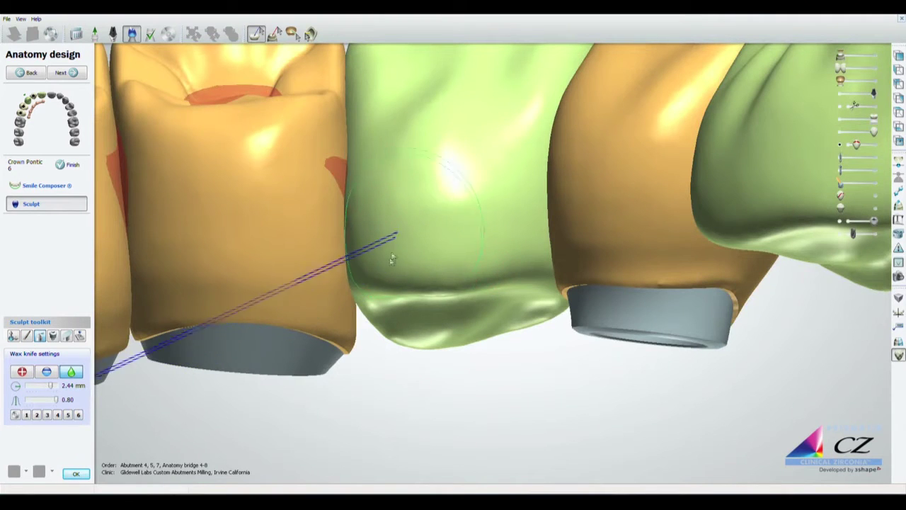
{"action": "scroll", "coordinate": [353, 270], "scroll_direction": "up", "scroll_amount": 2}
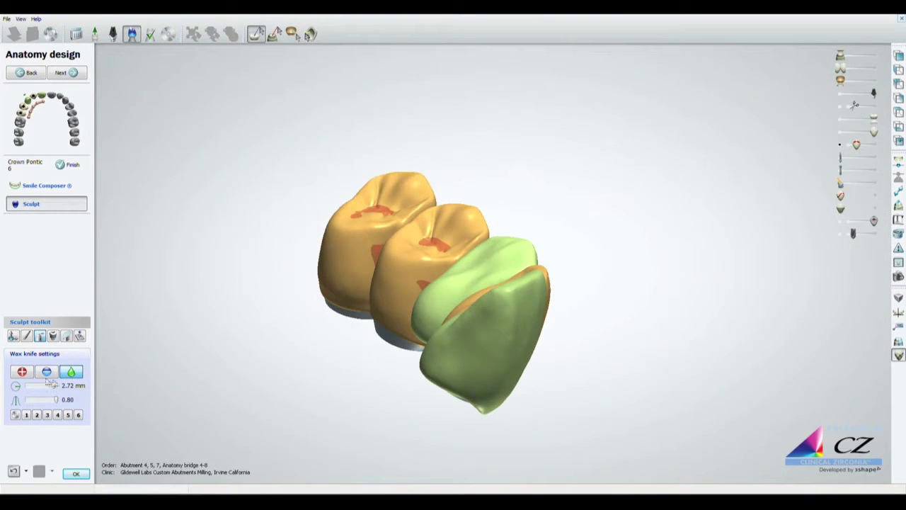
{"action": "left_click", "coordinate": [27, 336]}
Step: Morph the green pontic crown's surface with a 2.66 mm radius, then reselect the Wax knife
{"action": "right_click_drag", "start_coordinate": [276, 339], "coordinate": [373, 349]}
{"action": "scroll", "coordinate": [395, 341], "scroll_direction": "up", "scroll_amount": 2}
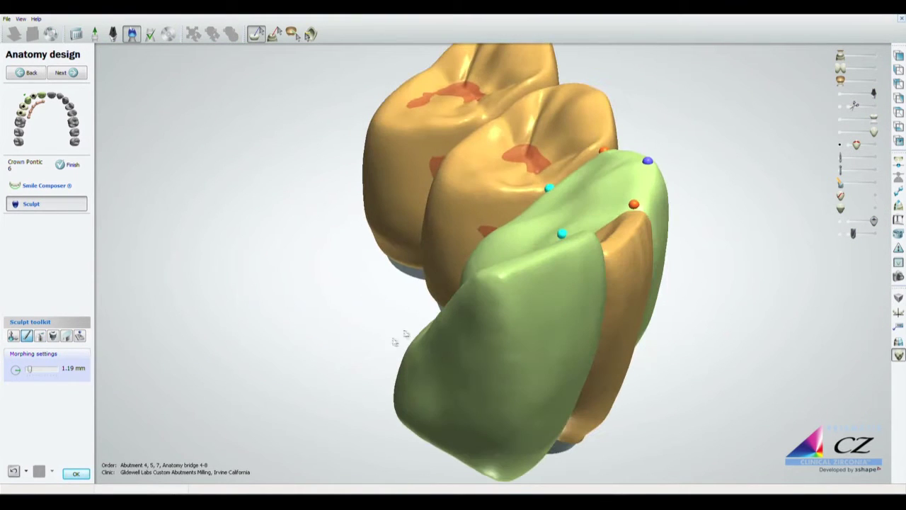
{"action": "scroll", "coordinate": [467, 261], "scroll_direction": "up", "scroll_amount": 2, "text": "ctrl"}
{"action": "left_click_drag", "start_coordinate": [467, 266], "coordinate": [489, 244]}
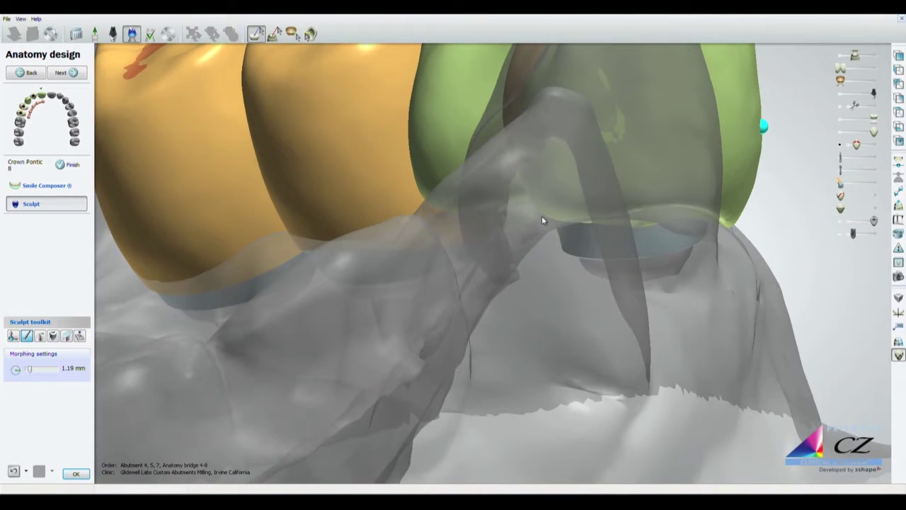
{"action": "left_click_drag", "start_coordinate": [542, 220], "coordinate": [518, 172]}
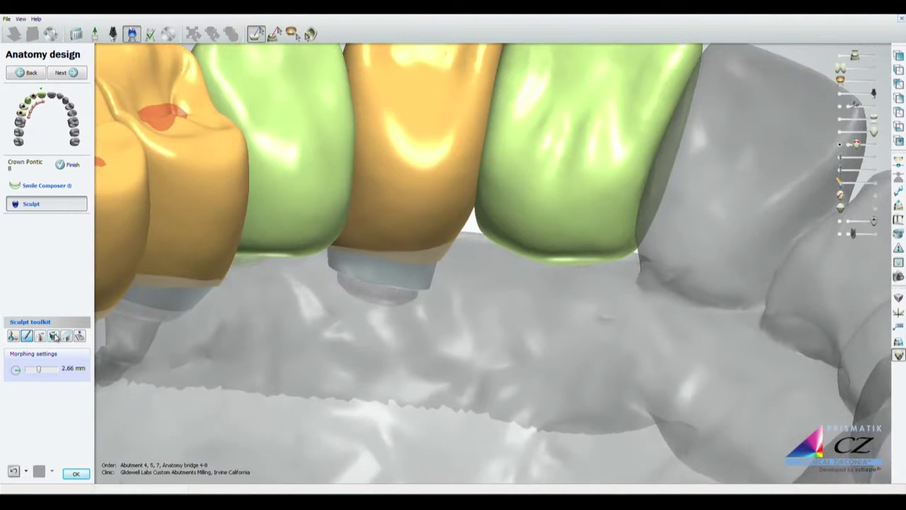
{"action": "left_click", "coordinate": [39, 336]}
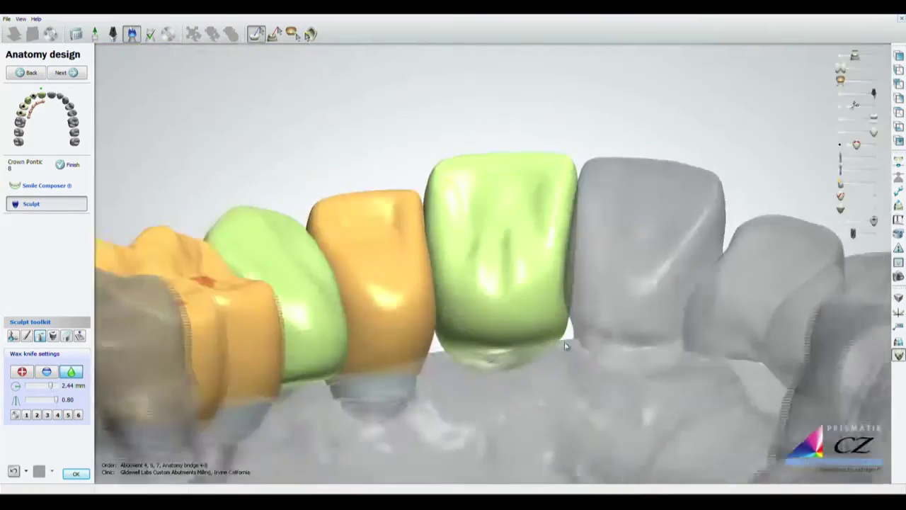
Step: Zoom and rotate out to inspect the whole sculpted crown arch
{"action": "scroll", "coordinate": [564, 342], "scroll_direction": "down", "scroll_amount": 5}
{"action": "right_click_drag", "start_coordinate": [564, 341], "coordinate": [473, 331]}
{"action": "scroll", "coordinate": [480, 346], "scroll_direction": "up", "scroll_amount": 5}
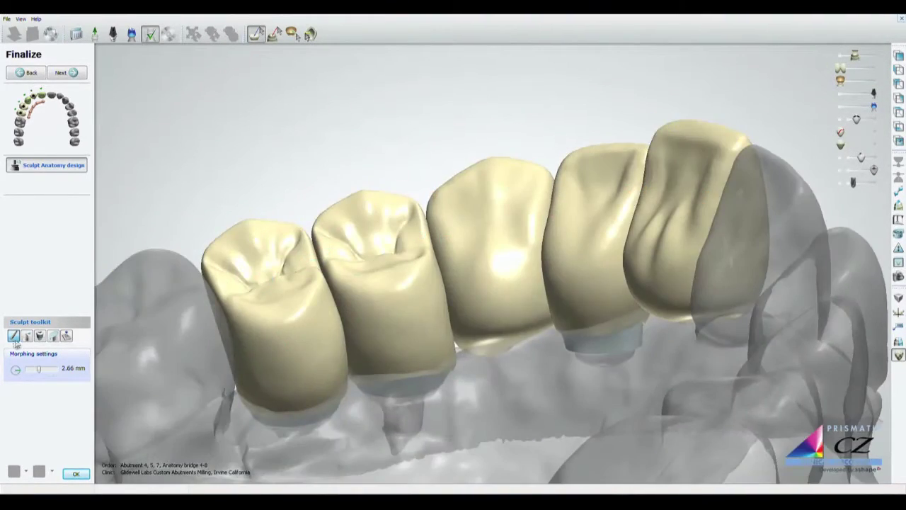
Step: Select the Wax knife and zoom in for the final crown touch-ups
{"action": "left_click", "coordinate": [26, 335]}
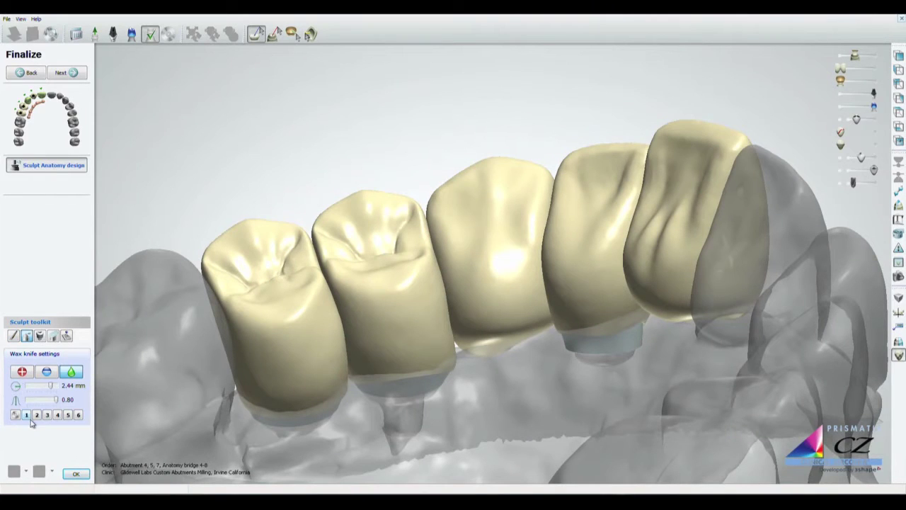
{"action": "scroll", "coordinate": [382, 299], "scroll_direction": "up", "scroll_amount": 5}
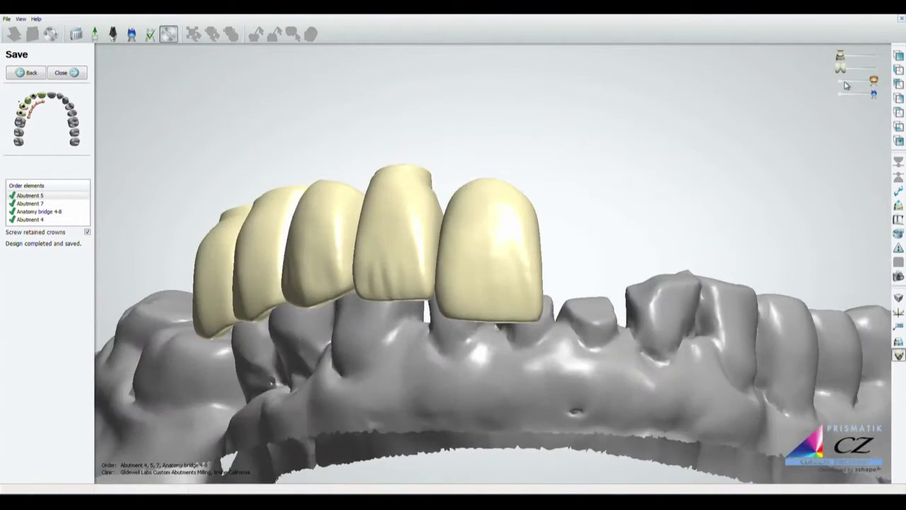
Step: Hide the jaw scan and orbit the bridge to inspect its screw holes, underside and front
{"action": "left_click", "coordinate": [845, 84]}
{"action": "right_click_drag", "start_coordinate": [537, 297], "coordinate": [425, 323]}
{"action": "scroll", "coordinate": [425, 324], "scroll_direction": "up", "scroll_amount": 5}
{"action": "right_click_drag", "start_coordinate": [516, 310], "coordinate": [483, 296]}
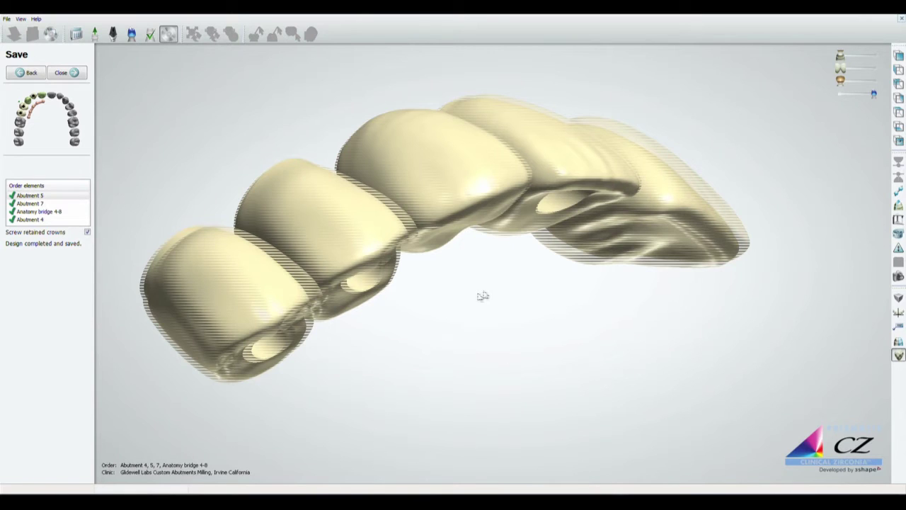
{"action": "right_click_drag", "start_coordinate": [483, 296], "coordinate": [478, 322]}
{"action": "scroll", "coordinate": [493, 360], "scroll_direction": "down", "scroll_amount": 3}
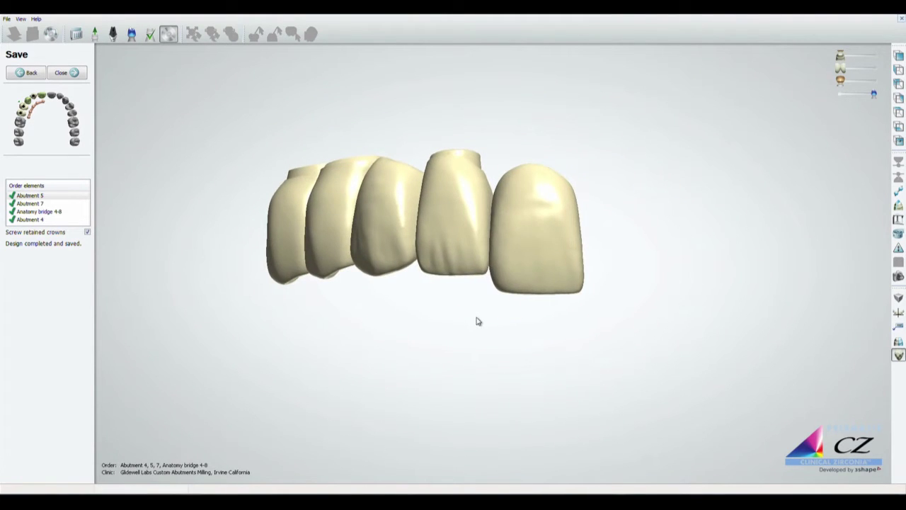